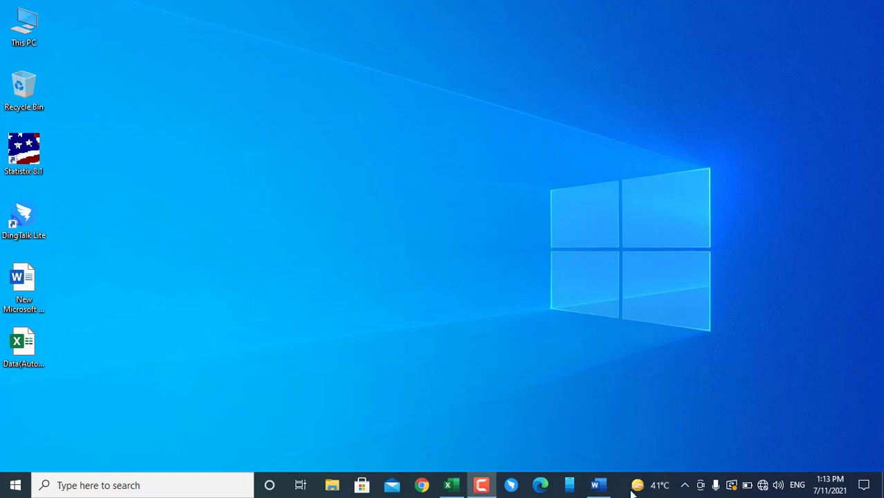
View the title page in the Word document, minimize it, and switch to the Data workbook in Excel
{"action": "left_click", "coordinate": [596, 485]}
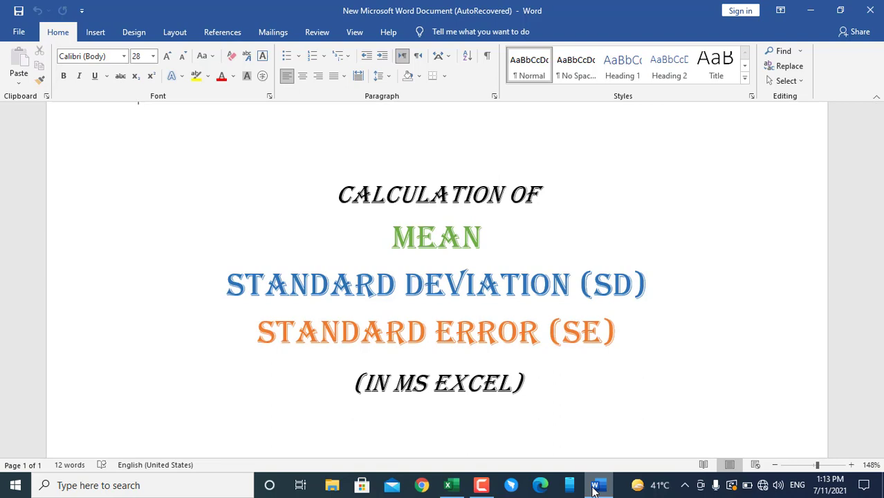
{"action": "left_click", "coordinate": [809, 11]}
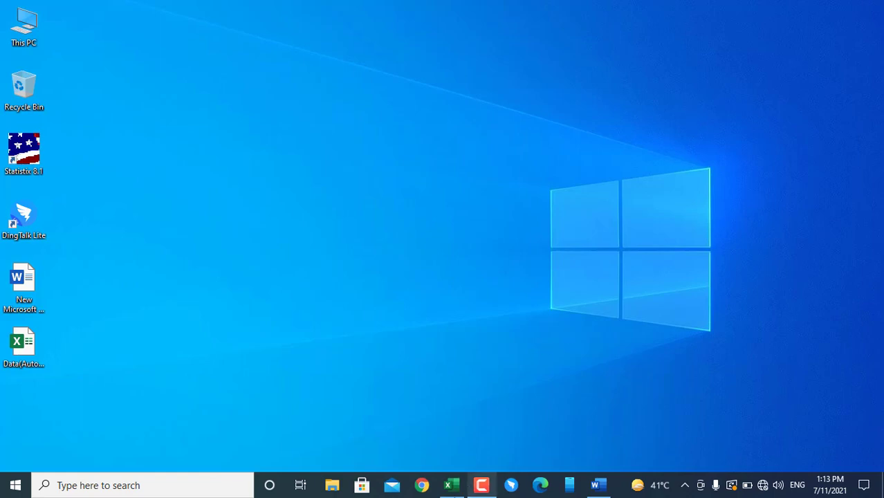
{"action": "left_click", "coordinate": [450, 485]}
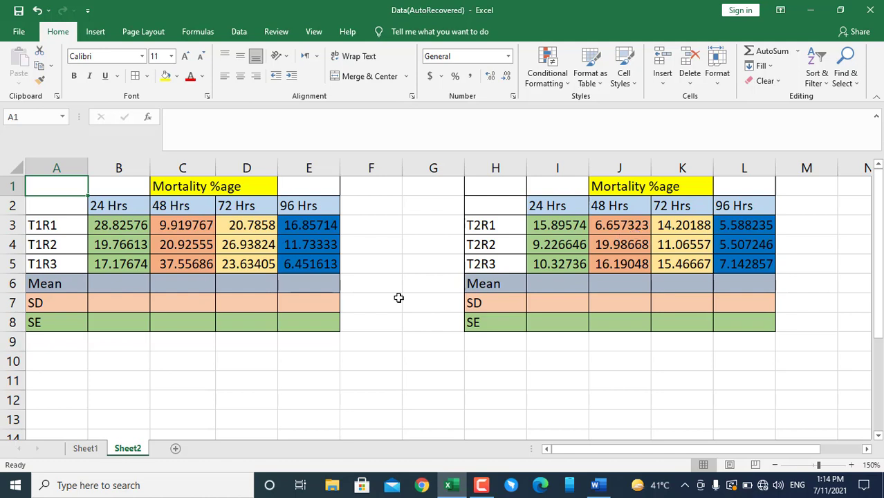
Calculate the T1 24 Hrs mean in cell B6 with the formula =AVERAGE(B3:B5)
{"action": "left_click", "coordinate": [97, 286]}
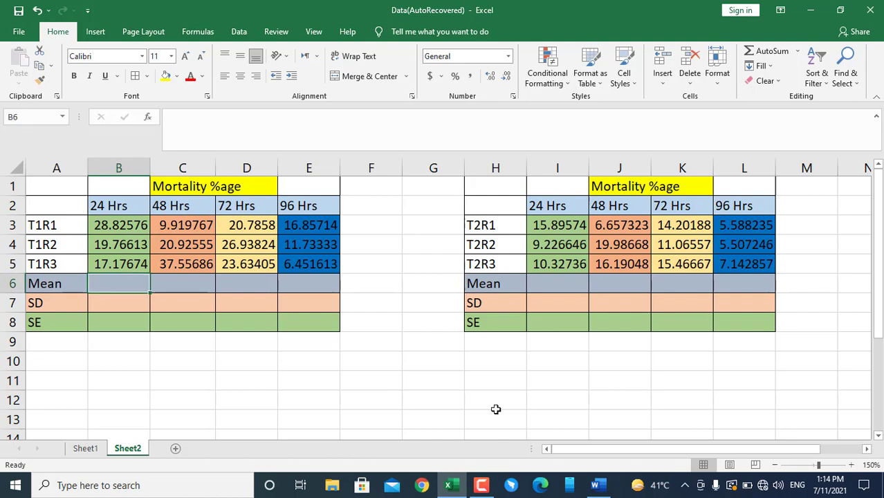
{"action": "type", "text": "="}
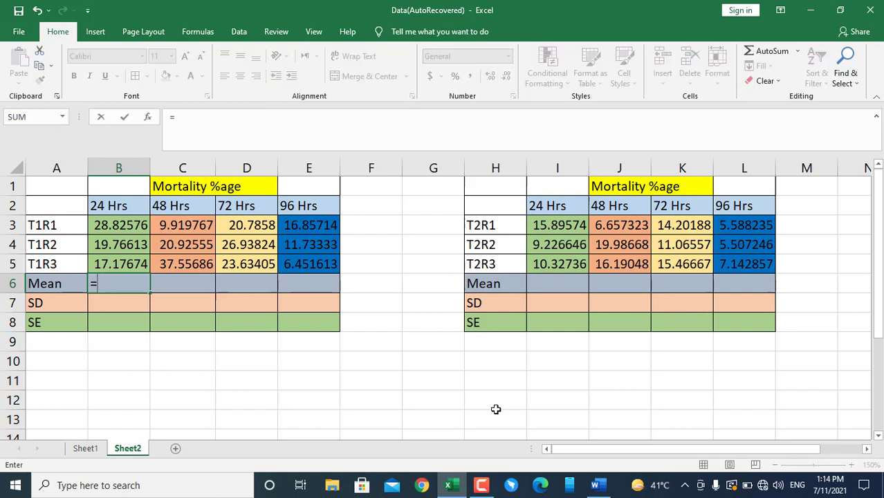
{"action": "type", "text": "AVERA"}
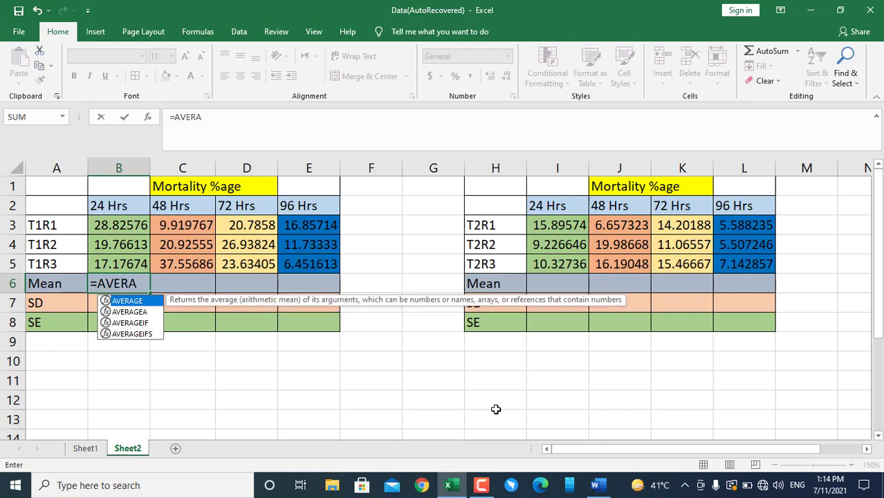
{"action": "double_click", "coordinate": [119, 303]}
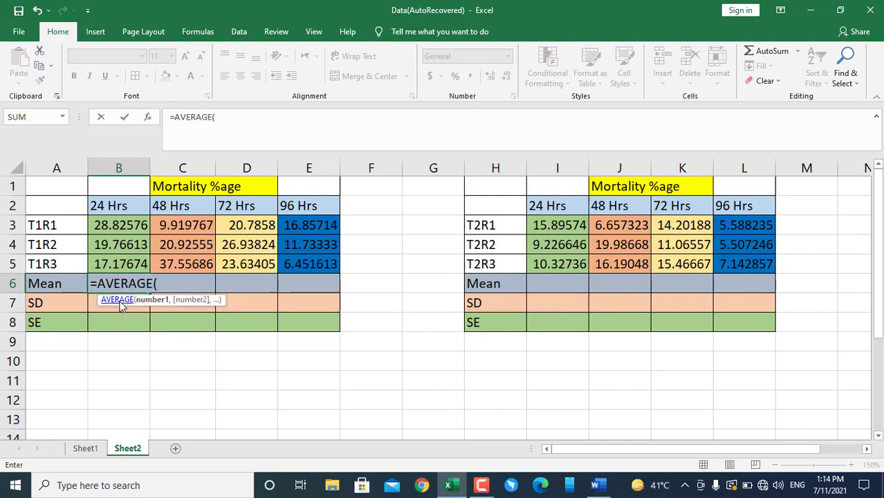
{"action": "left_click", "coordinate": [132, 229]}
{"action": "left_click_drag", "start_coordinate": [132, 233], "coordinate": [130, 265]}
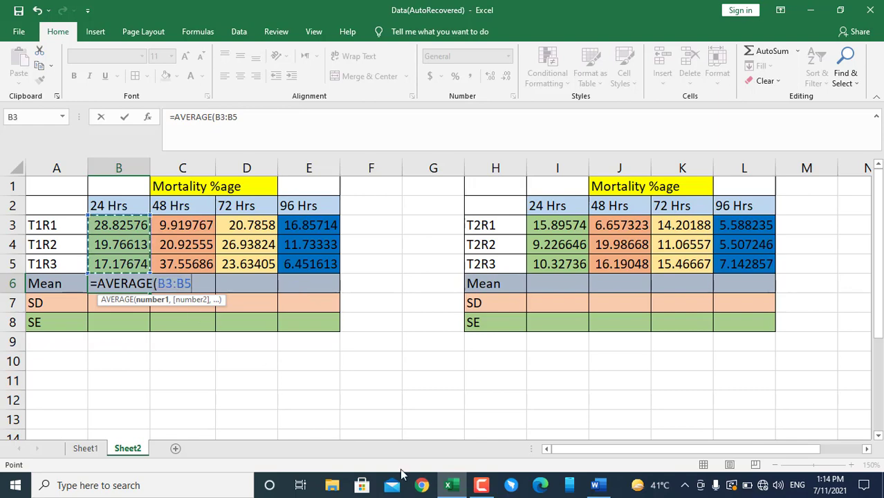
{"action": "type", "text": ")"}
{"action": "key", "text": "Return"}
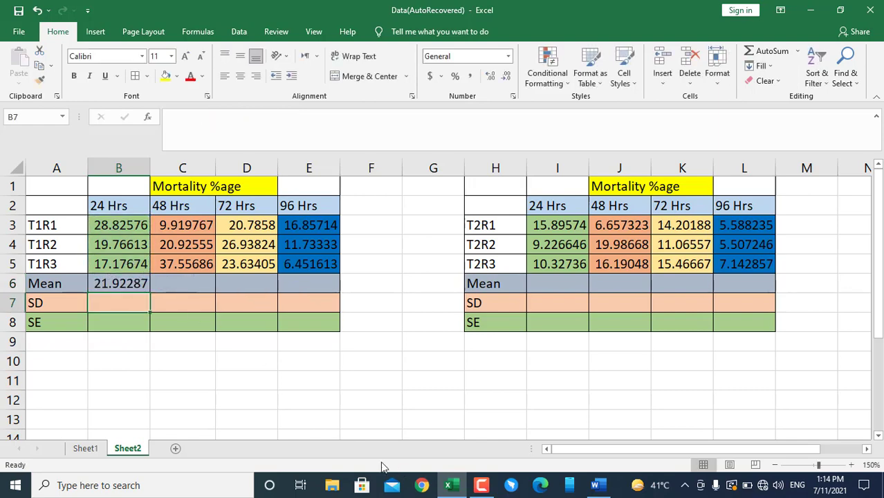
Fill the mean formula from B6 across to E6 and check the copied formulas for 48, 72 and 96 Hrs
{"action": "left_click", "coordinate": [126, 277]}
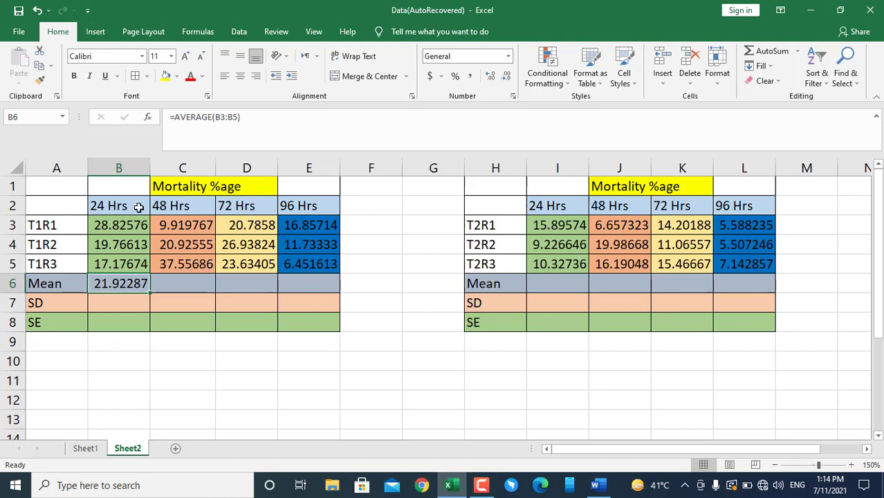
{"action": "left_click", "coordinate": [129, 225]}
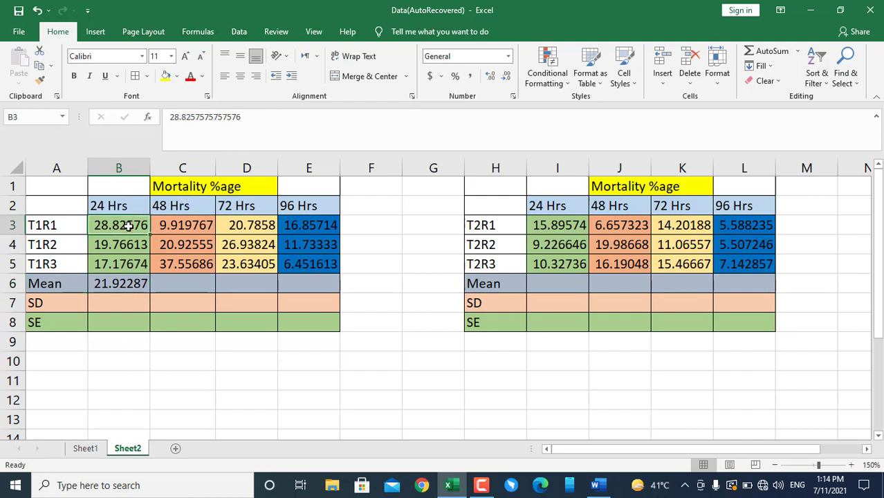
{"action": "left_click", "coordinate": [109, 264]}
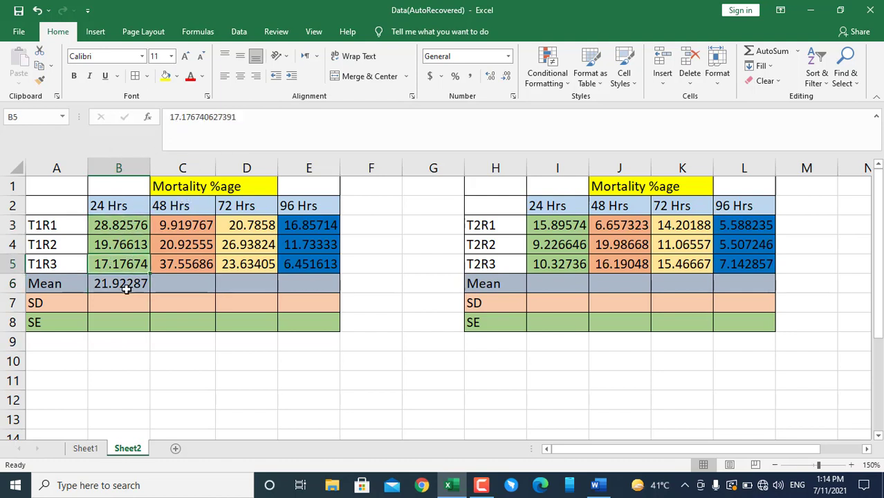
{"action": "left_click", "coordinate": [111, 285]}
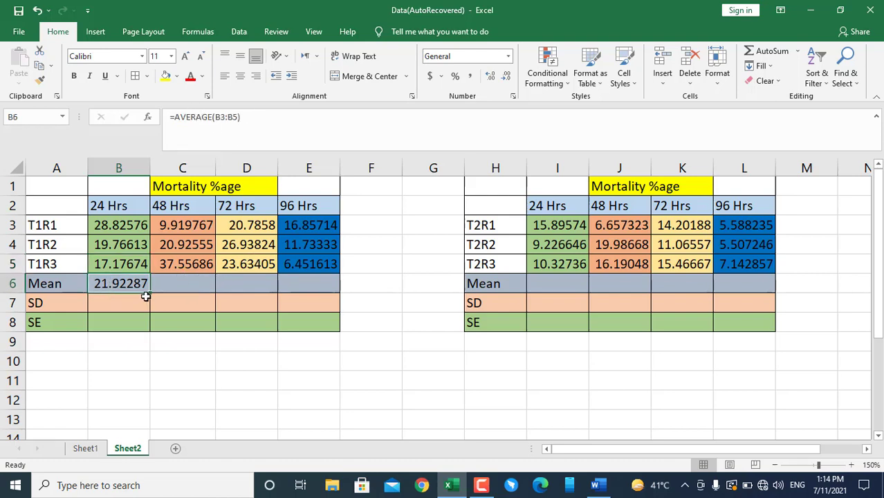
{"action": "left_click_drag", "start_coordinate": [150, 293], "coordinate": [329, 284]}
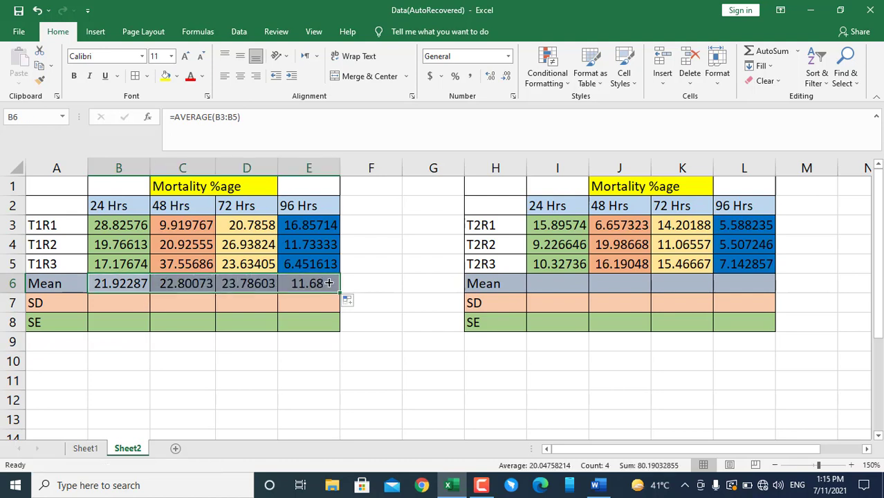
{"action": "left_click", "coordinate": [205, 280]}
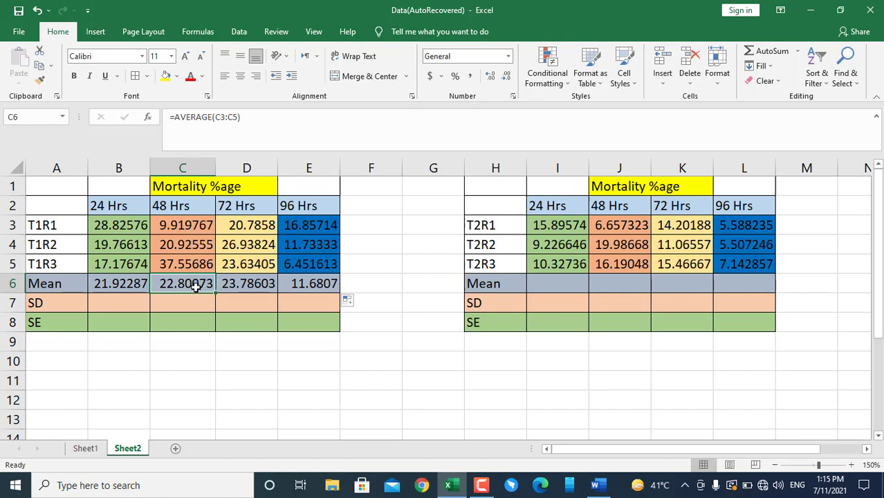
{"action": "left_click", "coordinate": [242, 282]}
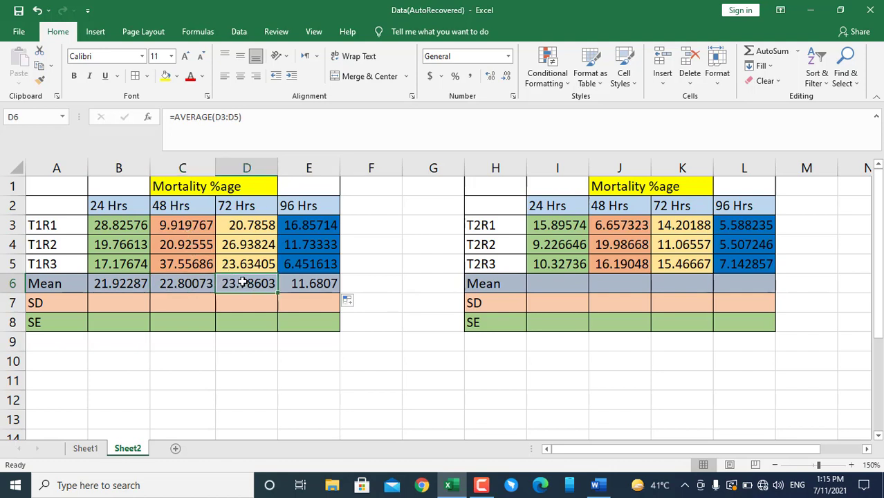
{"action": "left_click", "coordinate": [322, 283]}
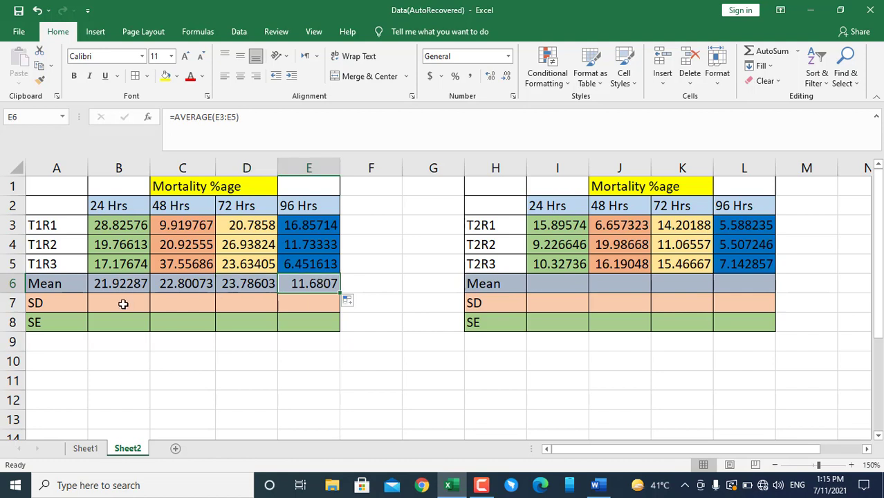
Calculate the T1 24 Hrs standard deviation in cell B7 with the formula =STDEV(B3:B5)
{"action": "left_click", "coordinate": [123, 305]}
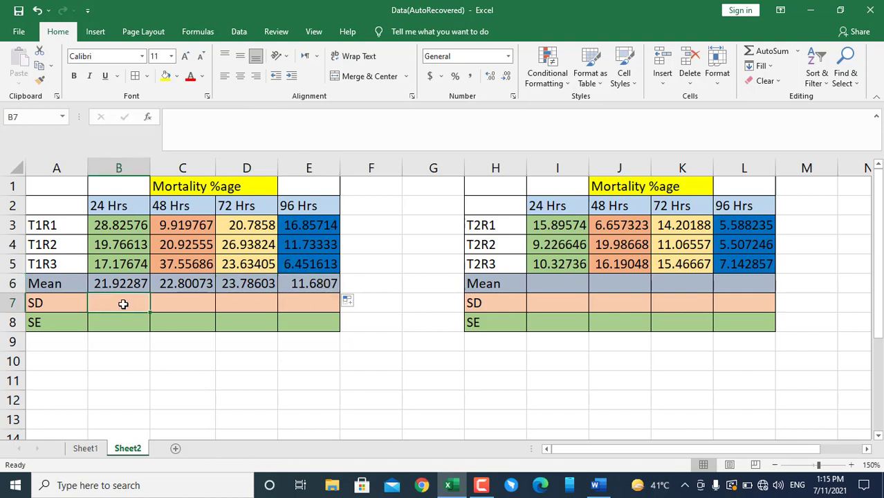
{"action": "type", "text": "="}
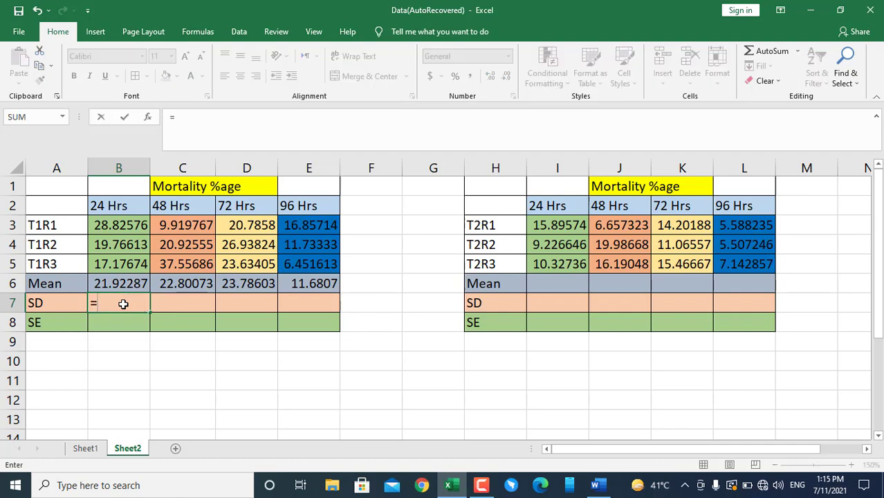
{"action": "type", "text": "std"}
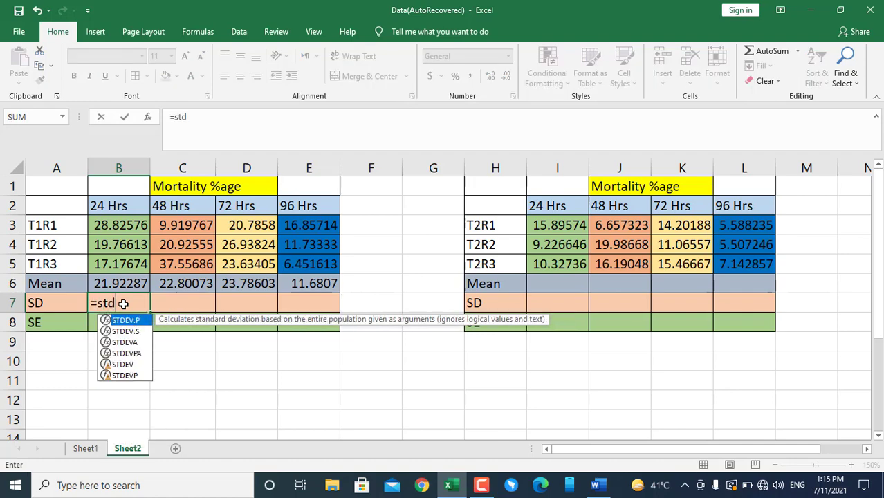
{"action": "type", "text": "ev"}
{"action": "double_click", "coordinate": [121, 364]}
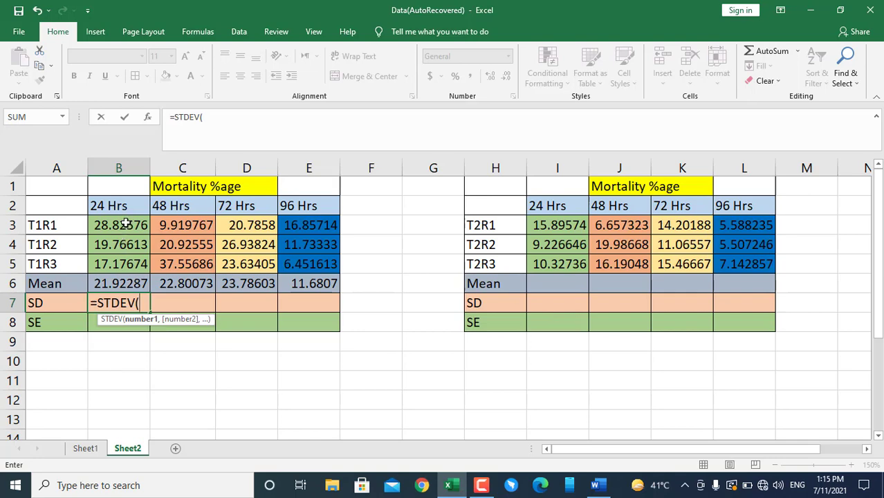
{"action": "left_click_drag", "start_coordinate": [125, 225], "coordinate": [123, 262]}
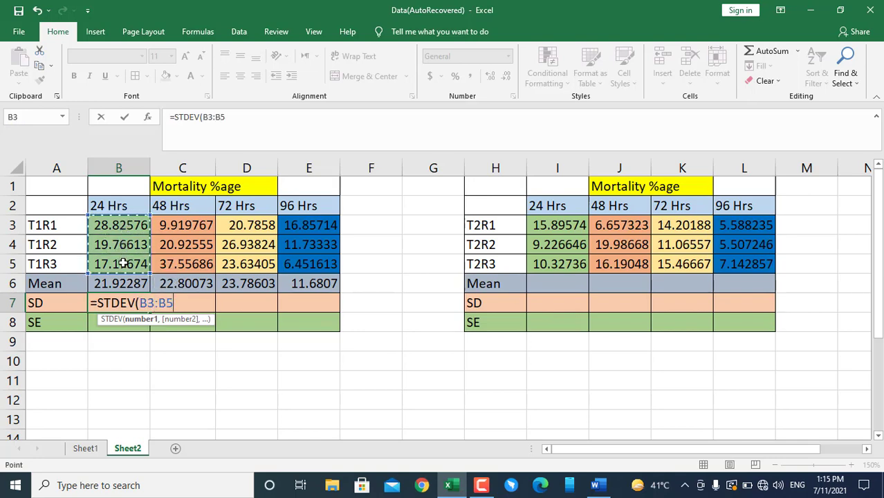
{"action": "type", "text": ")"}
{"action": "key", "text": "Return"}
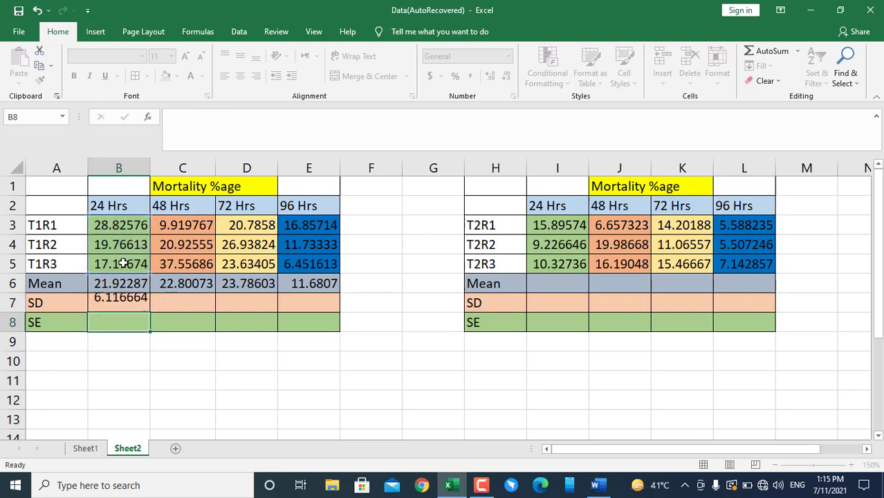
Fill the standard deviation formula from B7 across to E7 for the 48, 72 and 96 Hrs columns
{"action": "left_click", "coordinate": [120, 306]}
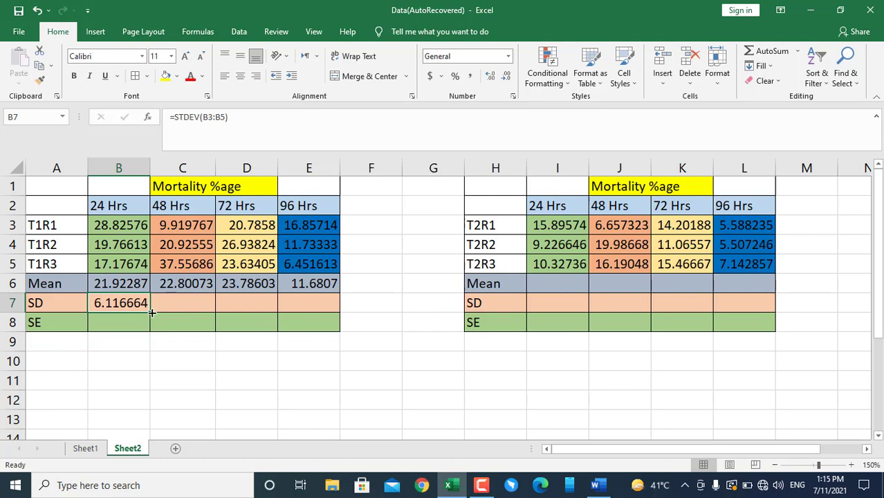
{"action": "left_click_drag", "start_coordinate": [151, 313], "coordinate": [329, 303]}
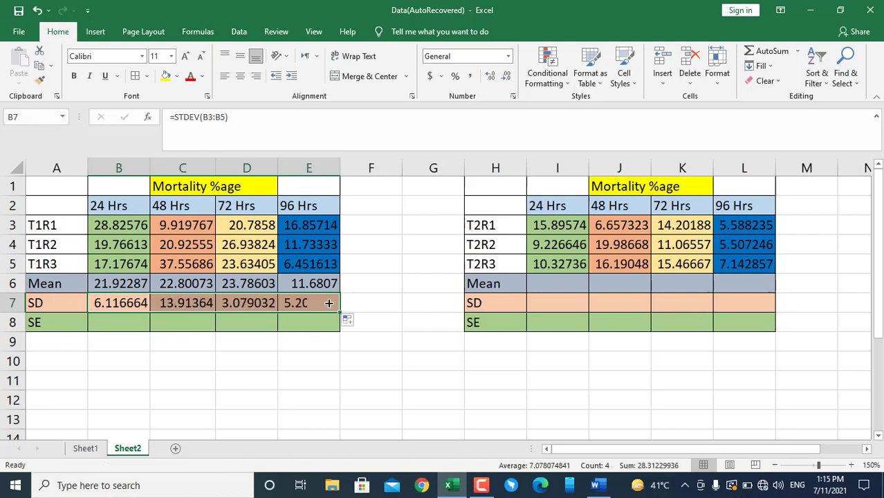
{"action": "left_click", "coordinate": [242, 323]}
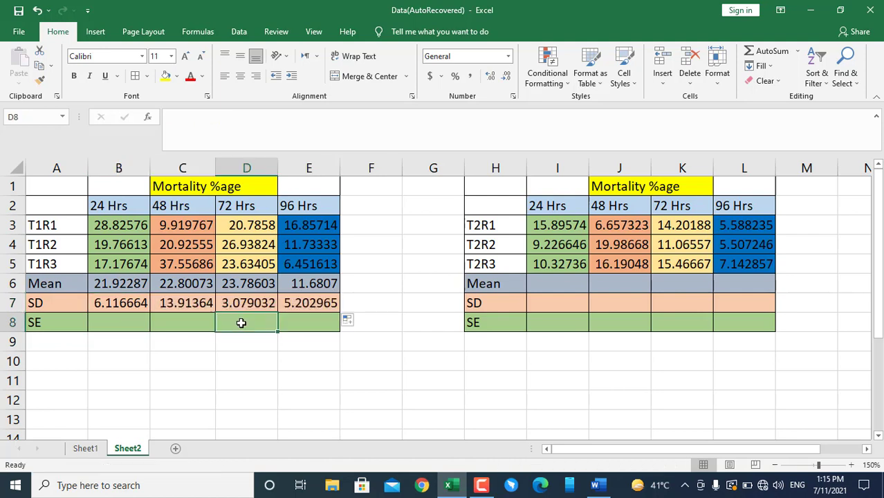
Calculate the T1 24 Hrs standard error in cell B8 with the formula =B7/SQRT(COUNT(B3:B5))
{"action": "left_click", "coordinate": [122, 318]}
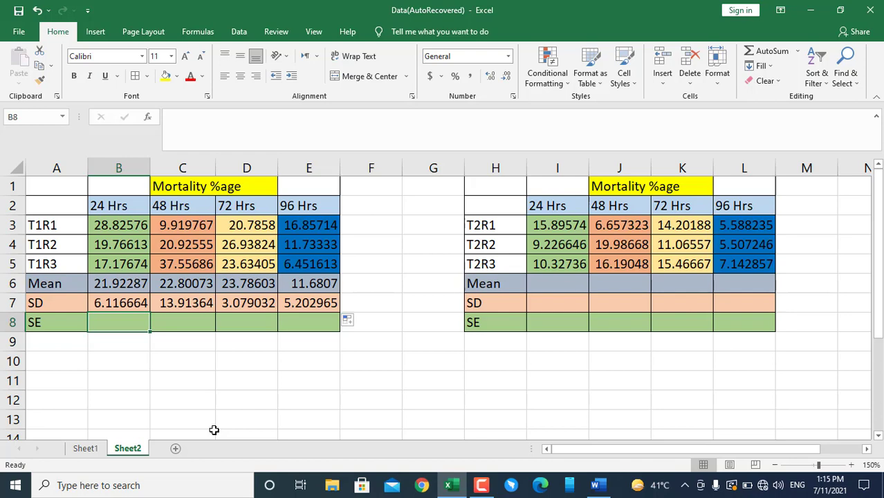
{"action": "type", "text": "="}
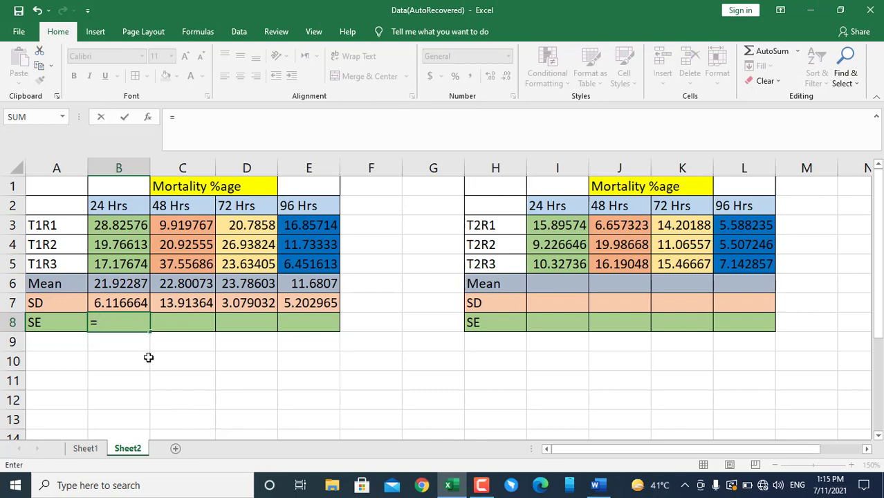
{"action": "left_click", "coordinate": [119, 305]}
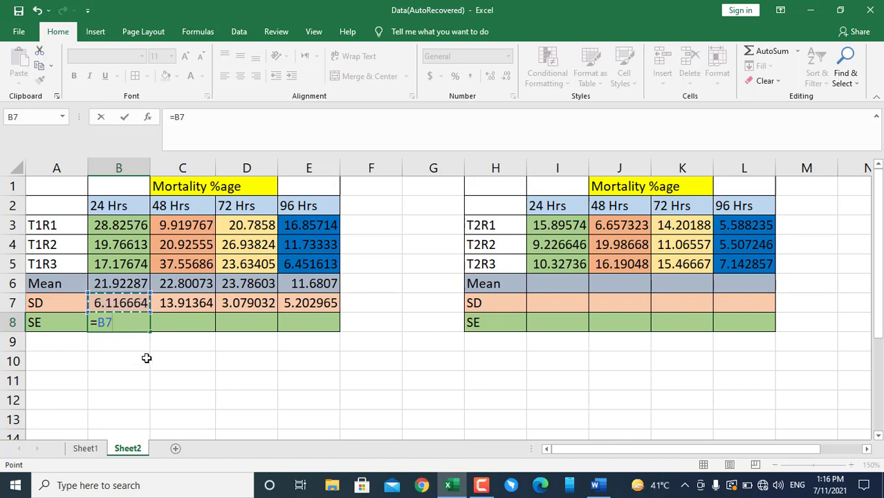
{"action": "type", "text": "/sqrt"}
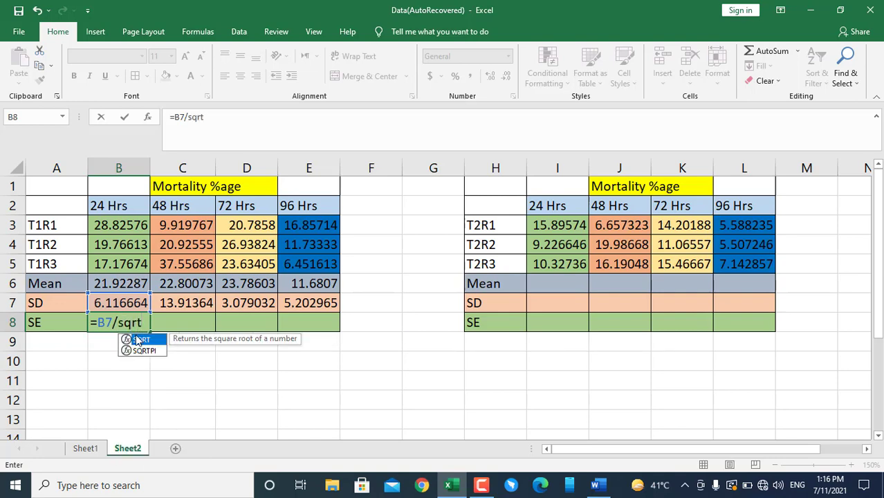
{"action": "double_click", "coordinate": [138, 340]}
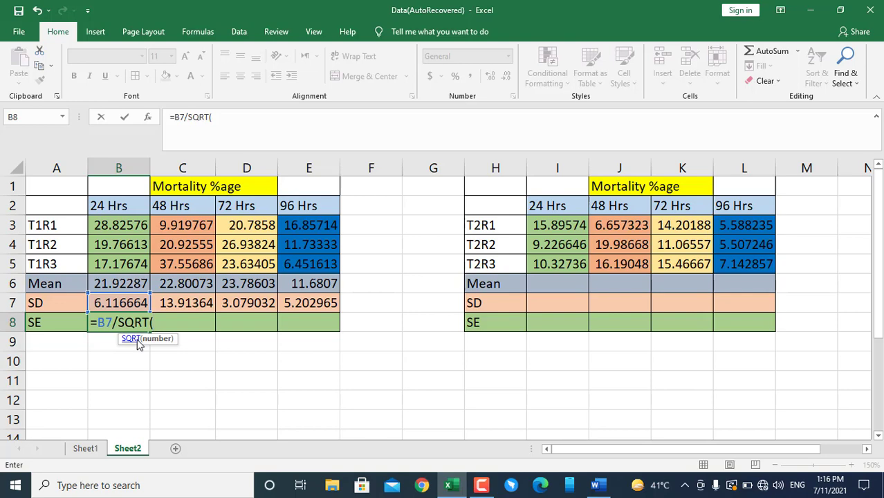
{"action": "type", "text": "count"}
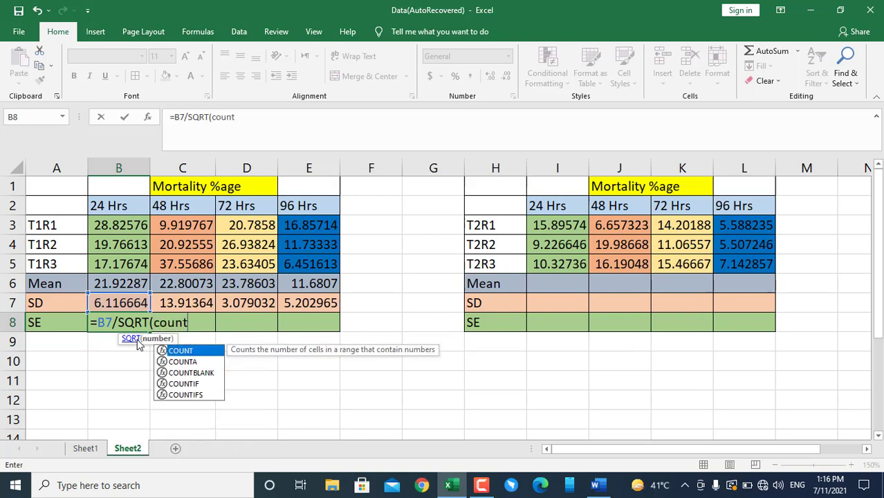
{"action": "double_click", "coordinate": [183, 353]}
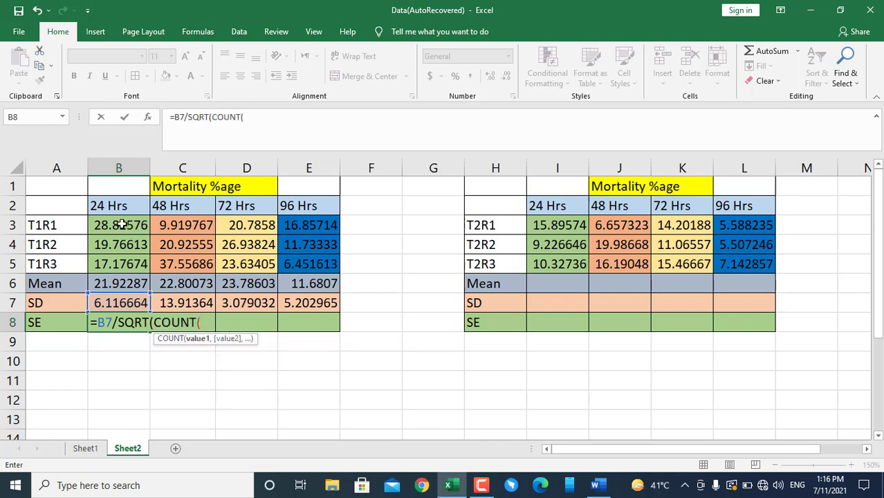
{"action": "left_click_drag", "start_coordinate": [123, 230], "coordinate": [120, 259]}
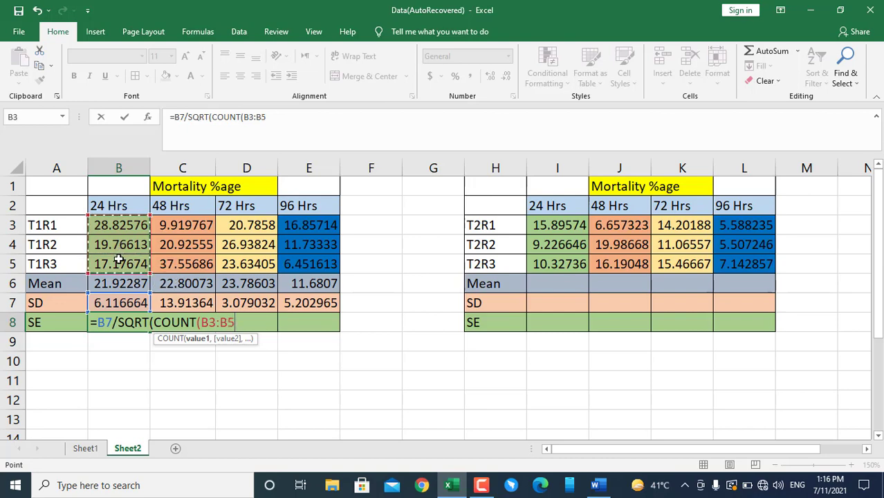
{"action": "type", "text": "))"}
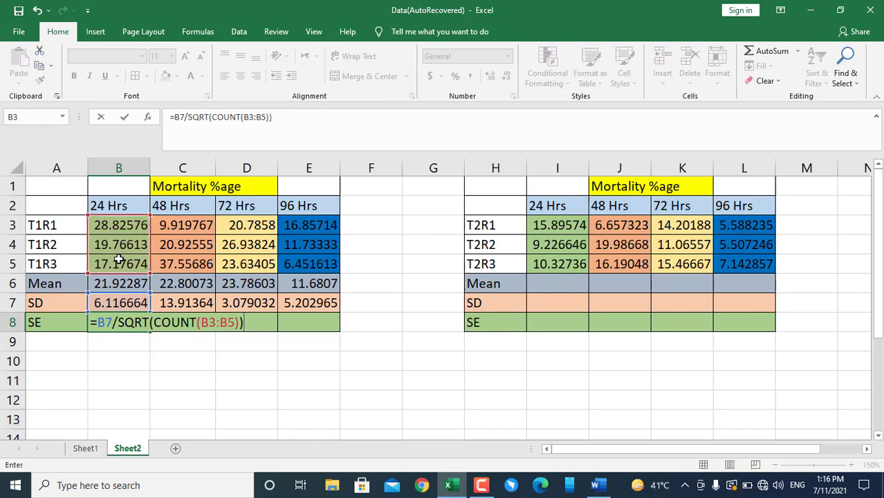
{"action": "key", "text": "Return"}
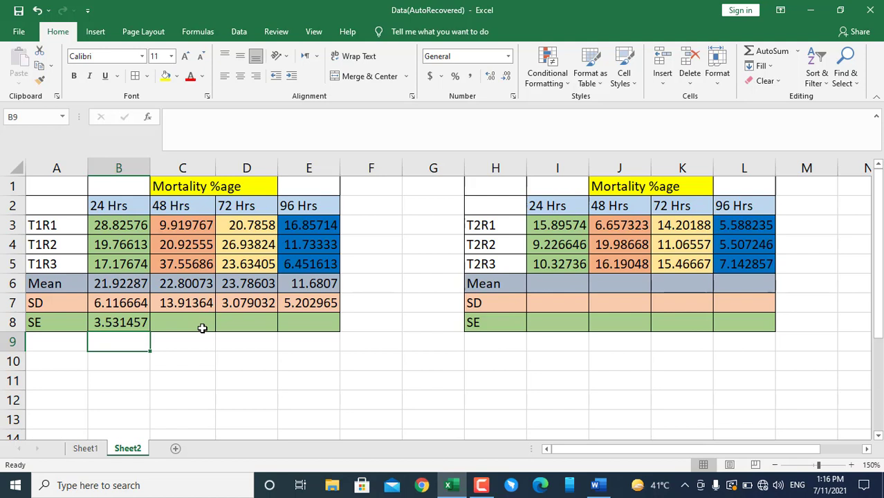
Fill the standard error formula from B8 across to E8 for the 48, 72 and 96 Hrs columns
{"action": "left_click", "coordinate": [129, 325]}
{"action": "left_click_drag", "start_coordinate": [151, 331], "coordinate": [320, 325]}
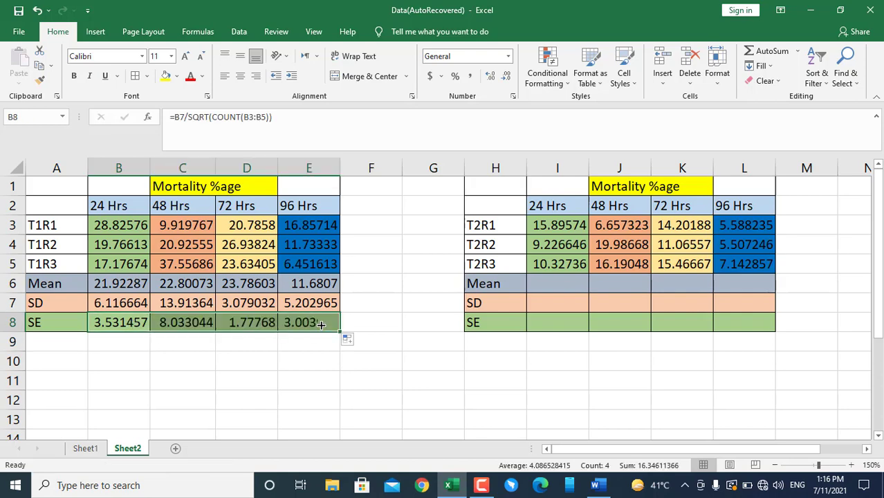
{"action": "left_click", "coordinate": [395, 349]}
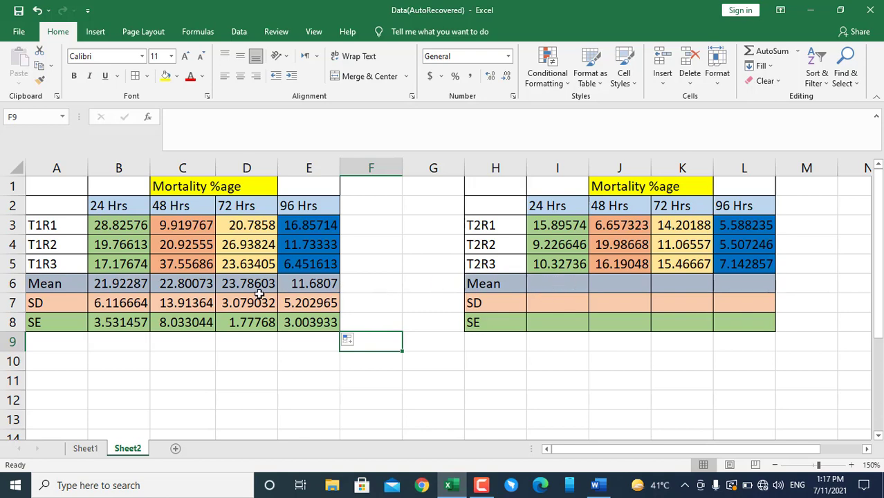
Copy the T1 mean, SD and SE formulas in B6:E8 into the T2 table starting at cell I6
{"action": "left_click", "coordinate": [116, 282]}
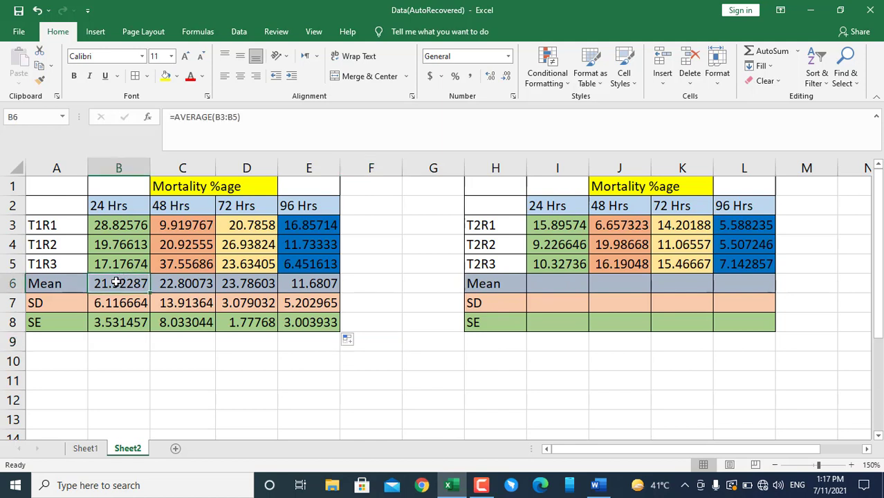
{"action": "key", "text": "shift+Right"}
{"action": "key", "text": "shift+Right"}
{"action": "key", "text": "shift+Right"}
{"action": "key", "text": "shift+Down"}
{"action": "key", "text": "shift+Down"}
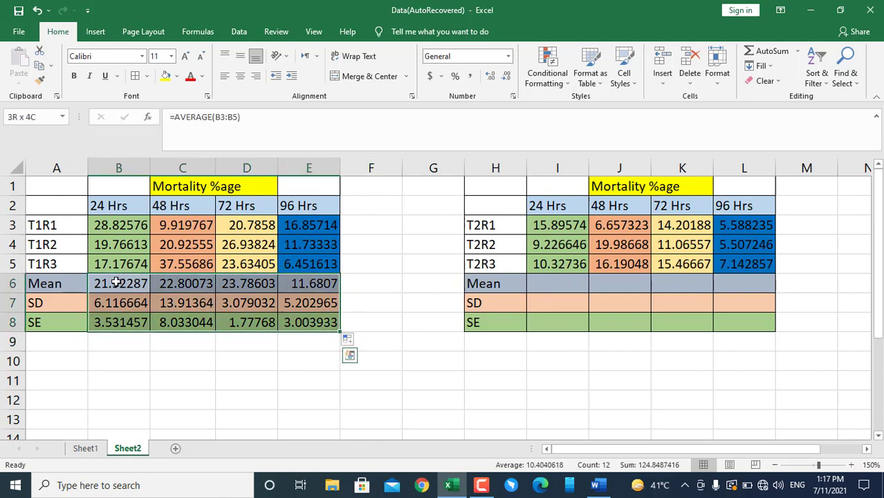
{"action": "key", "text": "ctrl+c"}
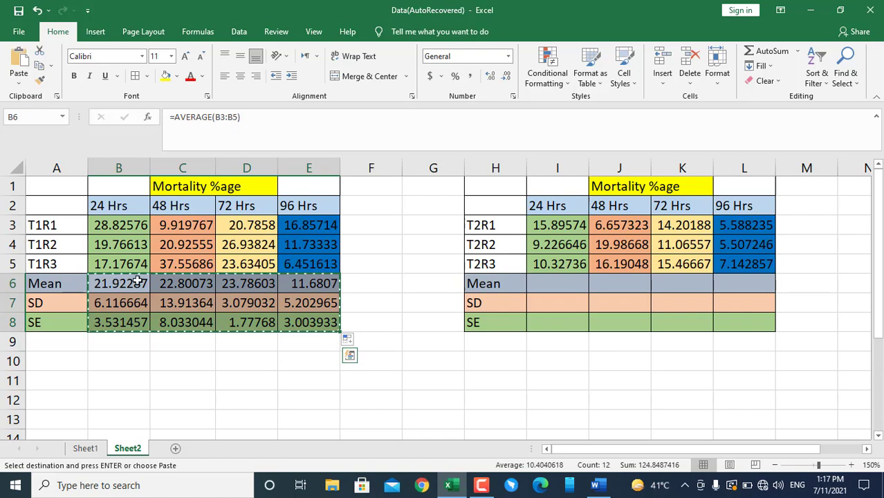
{"action": "left_click", "coordinate": [543, 285]}
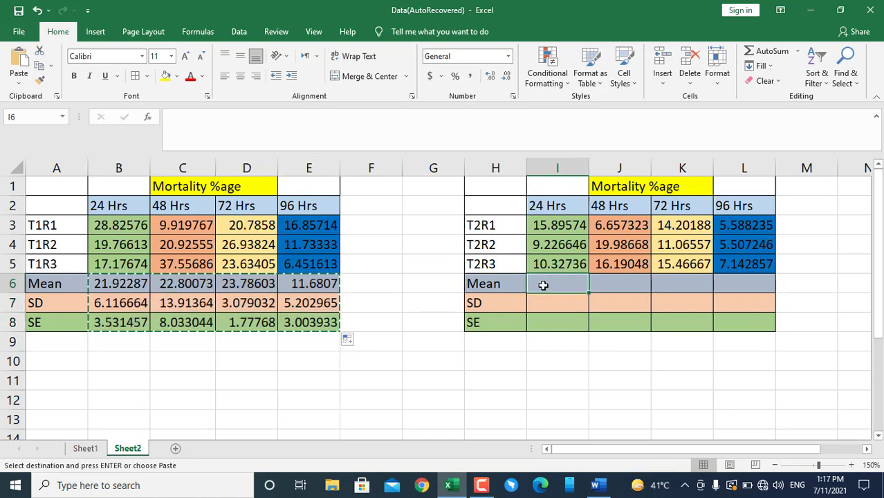
{"action": "key", "text": "ctrl+v"}
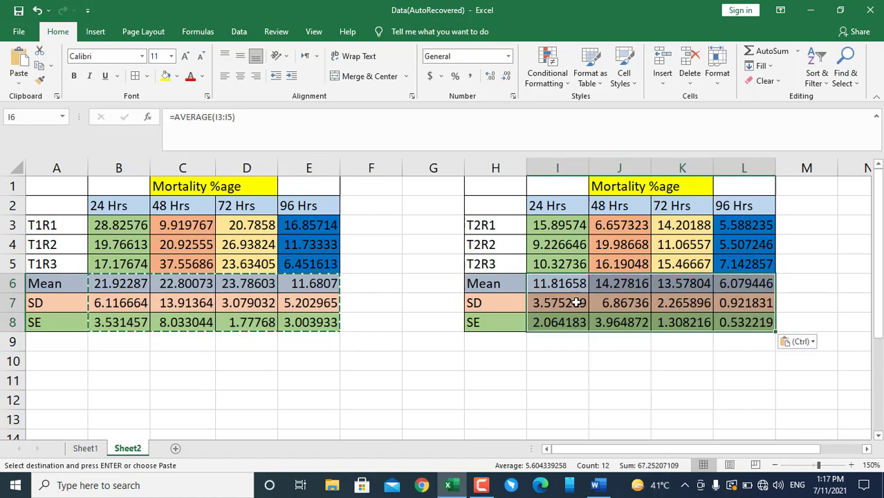
{"action": "left_click", "coordinate": [653, 375]}
{"action": "key", "text": "Escape"}
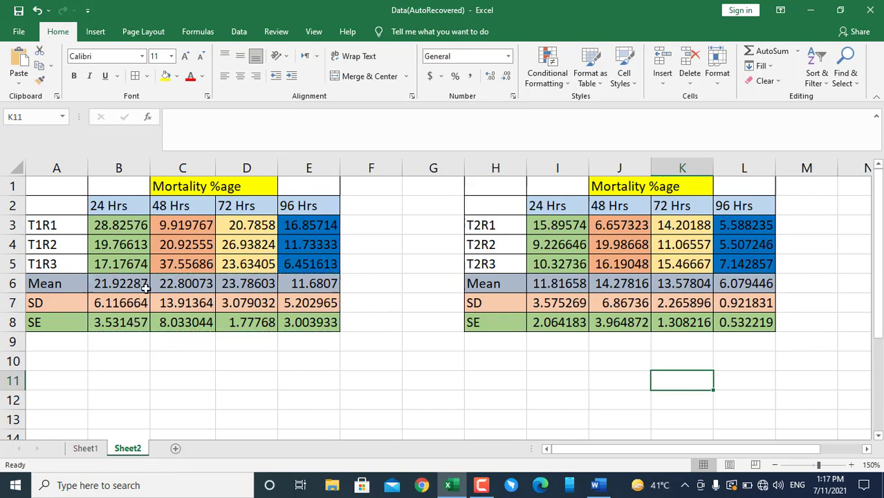
Compare the mean formulas in B6 and I6 and check the copied standard error formula in I8
{"action": "left_click", "coordinate": [110, 285]}
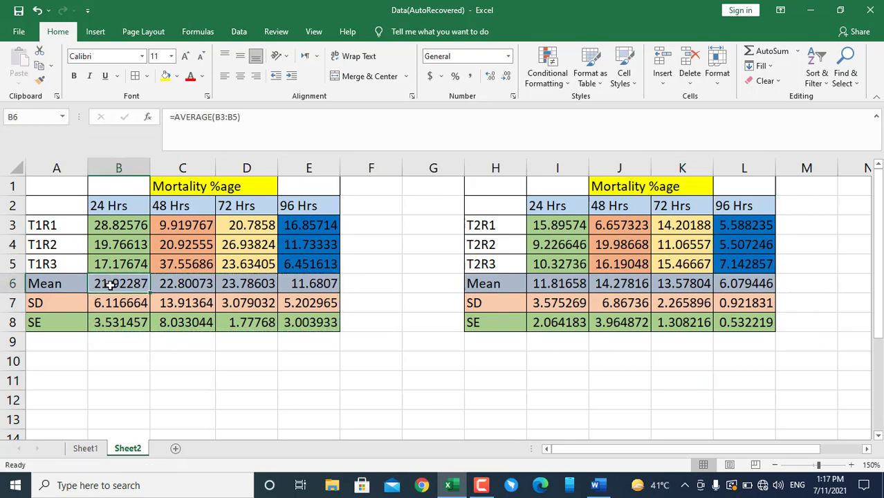
{"action": "left_click", "coordinate": [580, 282]}
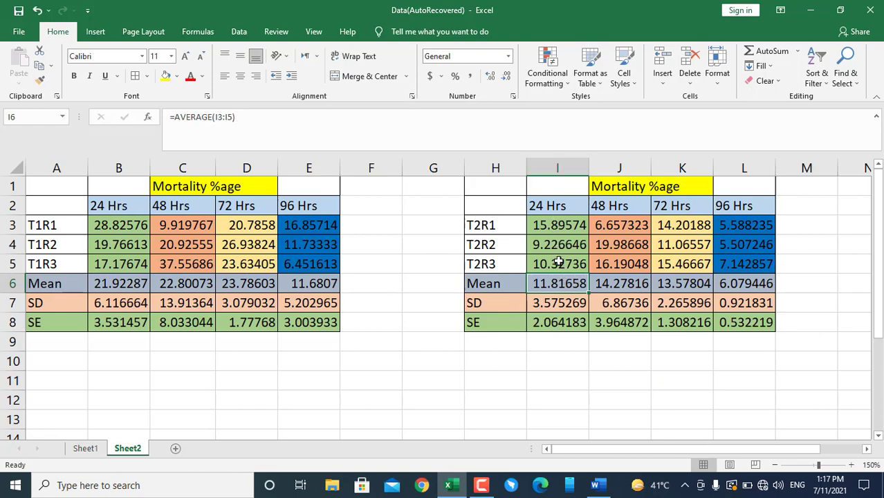
{"action": "left_click", "coordinate": [566, 325]}
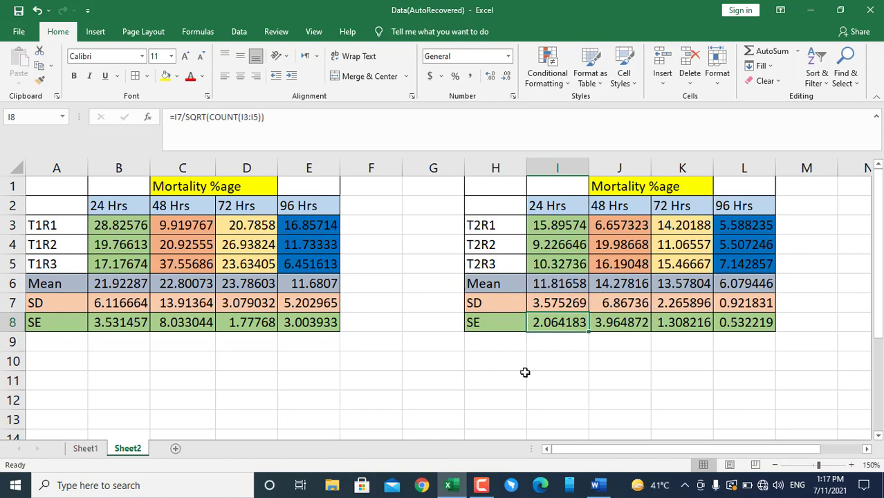
{"action": "left_click", "coordinate": [485, 365]}
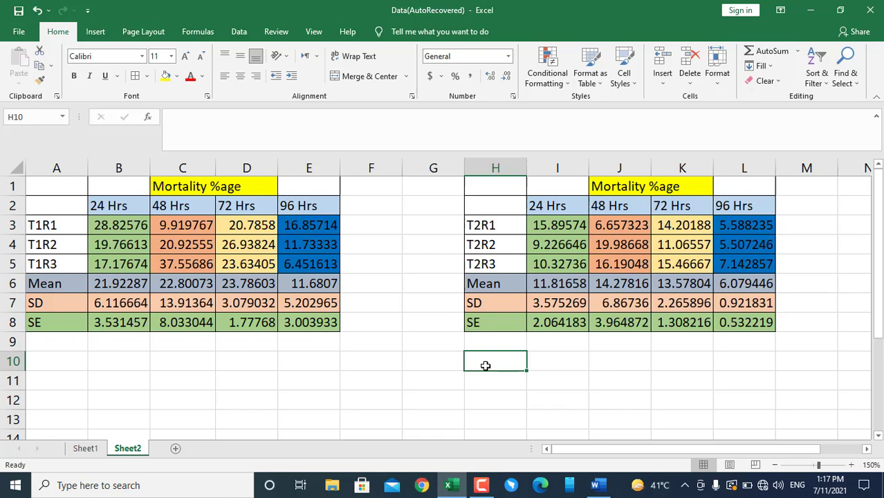
{"action": "left_click", "coordinate": [544, 319]}
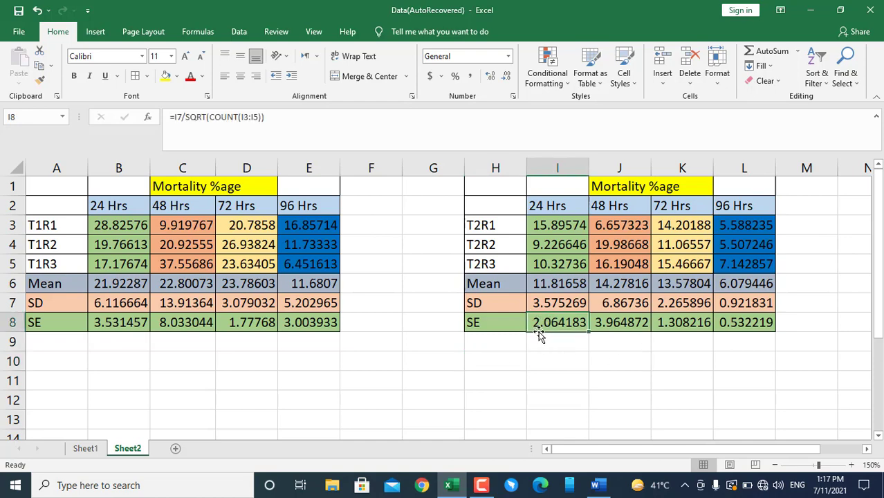
Write the T2 24 Hrs mean and standard error in cell H10 as 11.81 ± 2.064, inserting the plus-minus sign as a symbol
{"action": "left_click", "coordinate": [486, 358]}
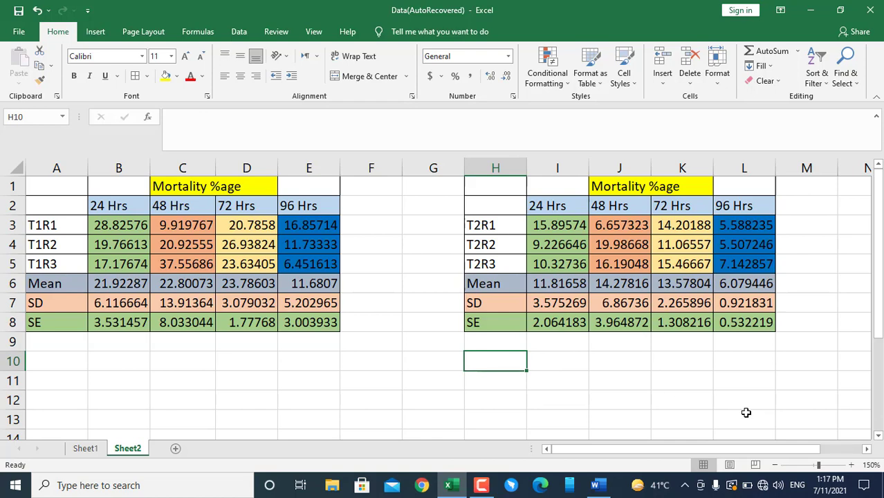
{"action": "type", "text": "11.81"}
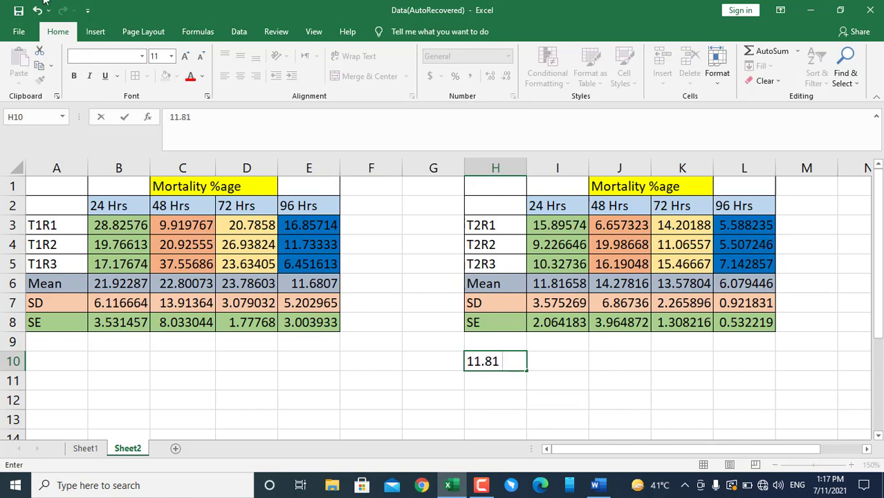
{"action": "left_click", "coordinate": [104, 32]}
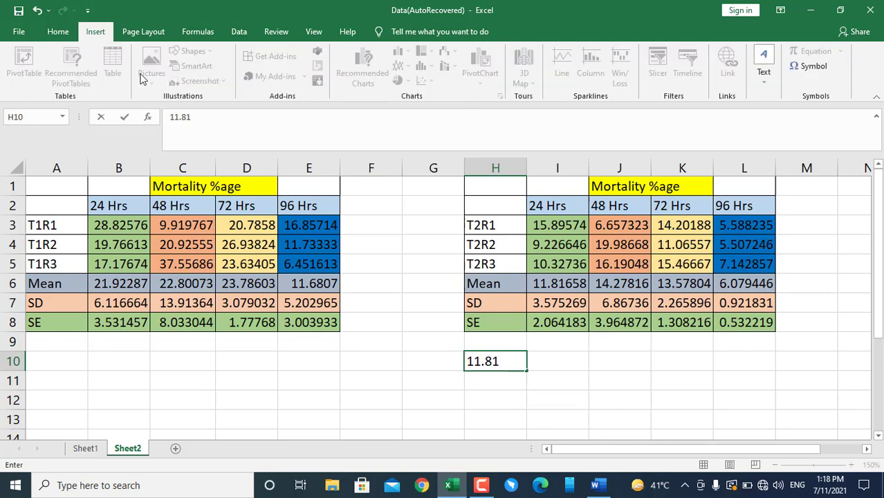
{"action": "left_click", "coordinate": [804, 64]}
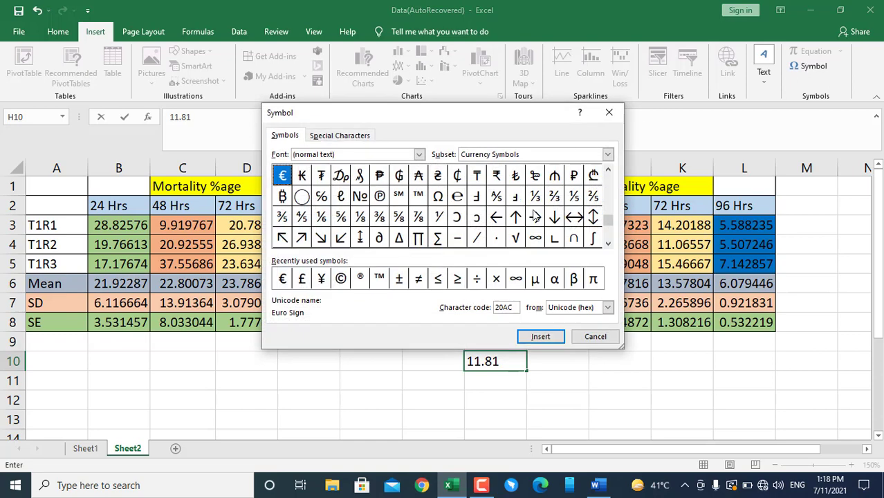
{"action": "left_click", "coordinate": [399, 278]}
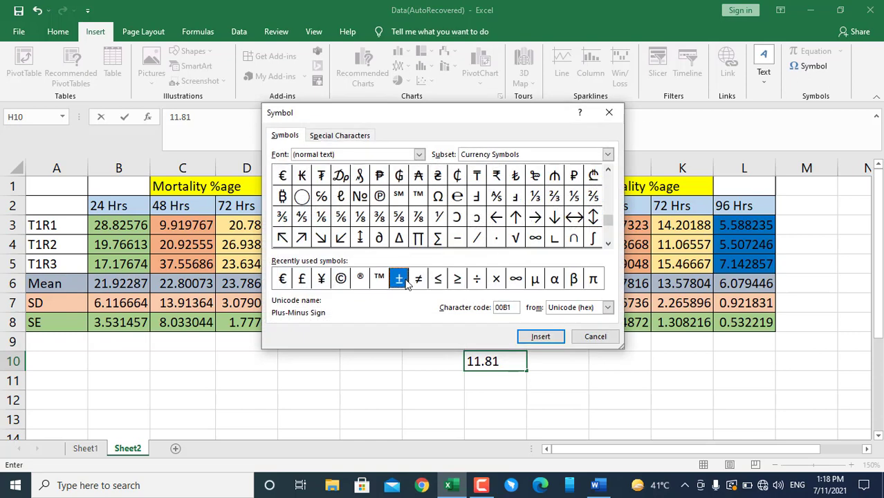
{"action": "left_click", "coordinate": [543, 338]}
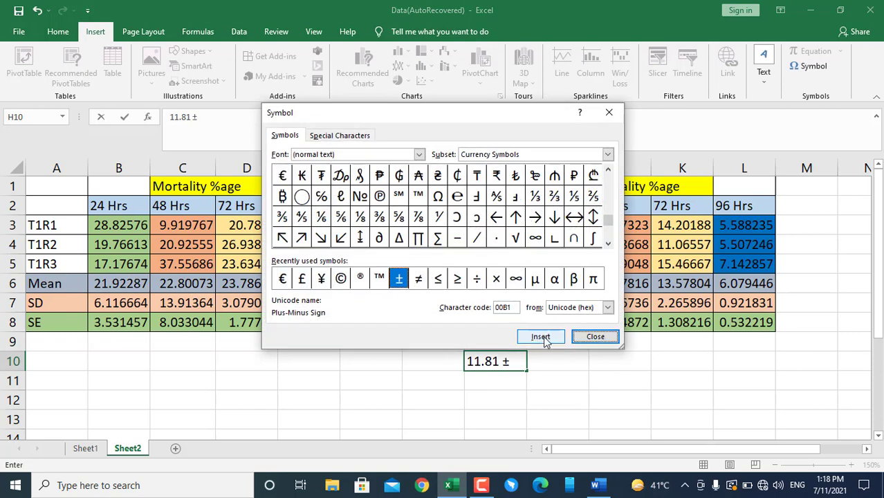
{"action": "left_click", "coordinate": [592, 338]}
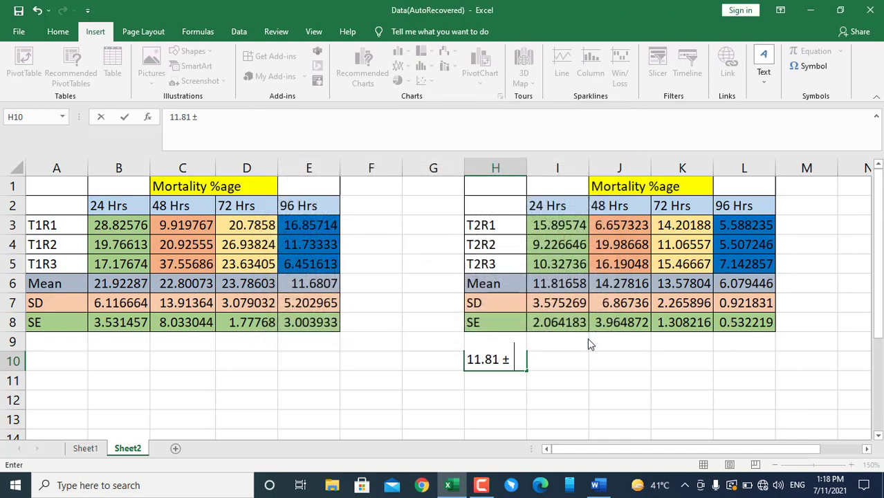
{"action": "type", "text": "2."}
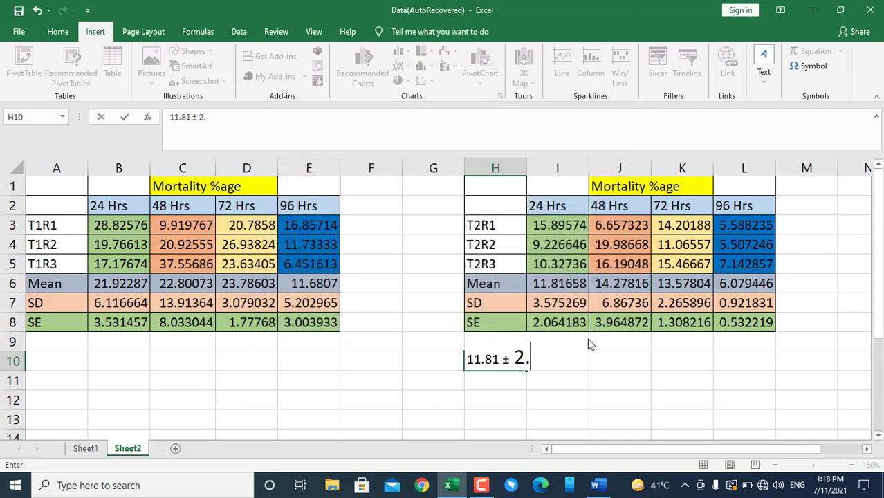
{"action": "type", "text": "064"}
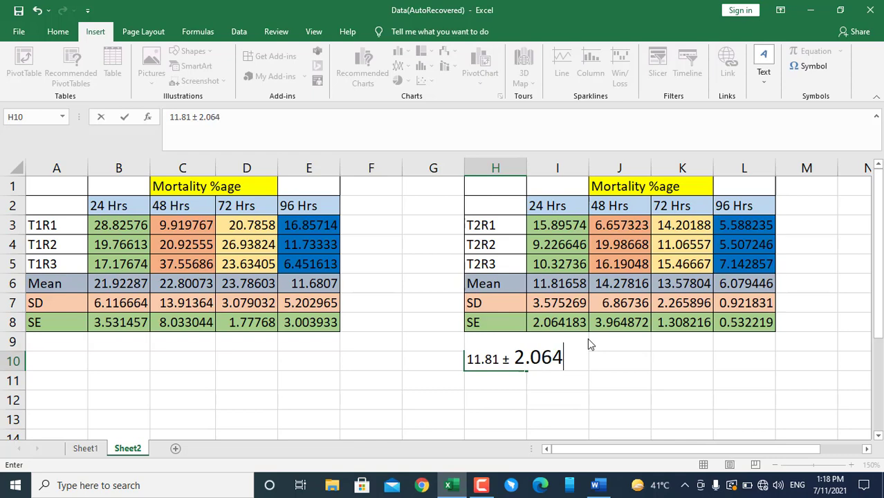
{"action": "key", "text": "Return"}
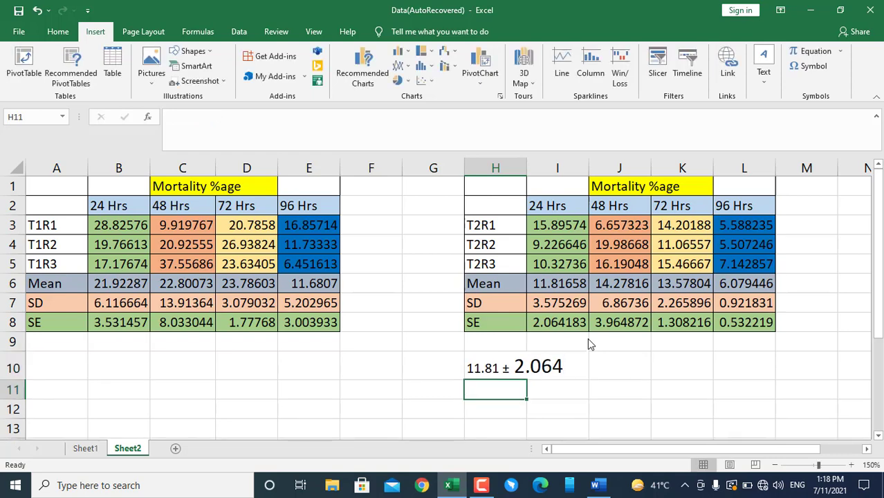
Clear the mean ± standard error text from cell H10
{"action": "left_click", "coordinate": [496, 372]}
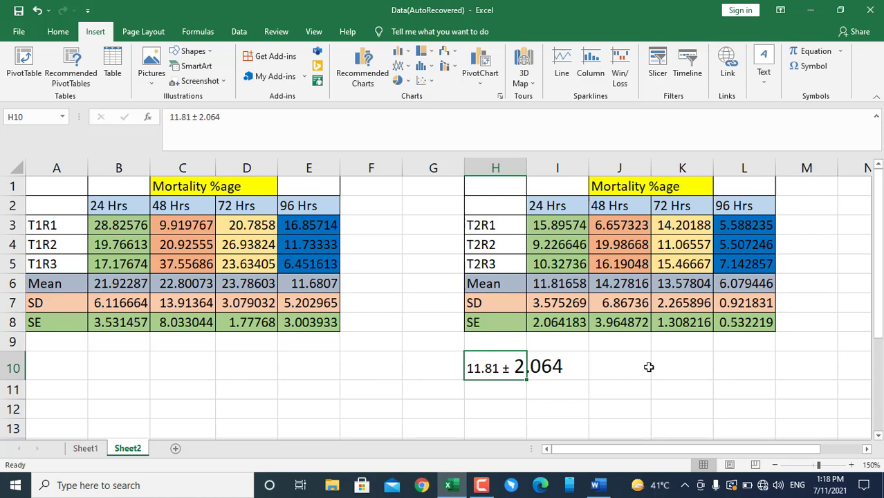
{"action": "key", "text": "Delete"}
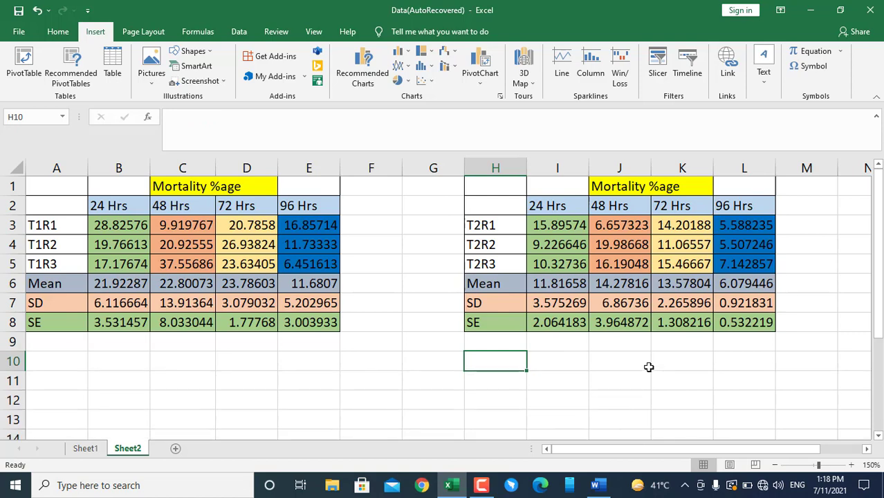